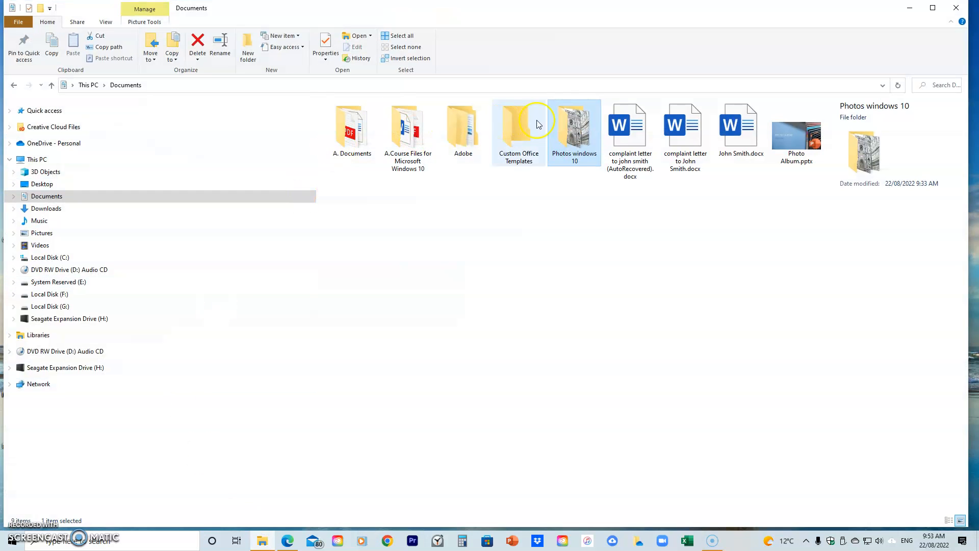
Open the Photos windows 10 folder in Documents.
double_click(574, 134)
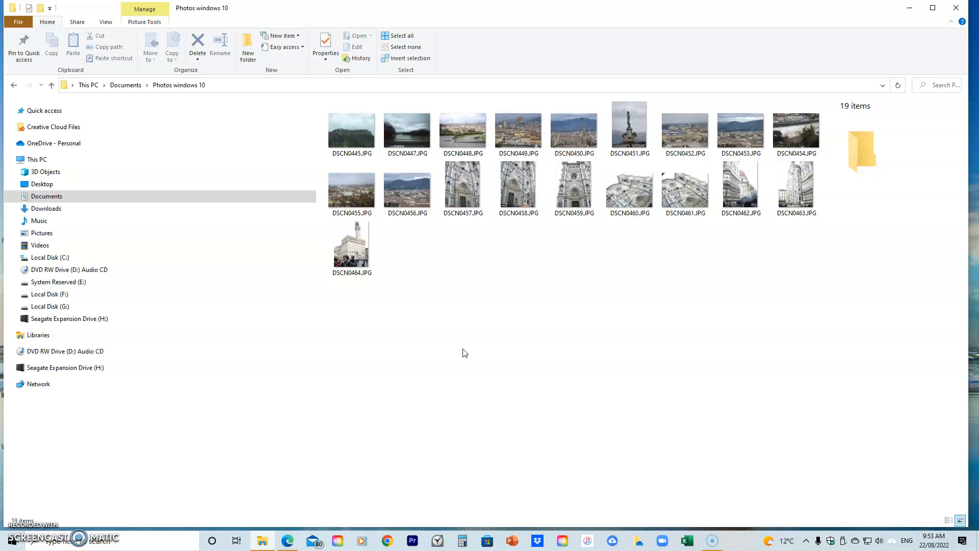
Create a new folder with its default name inside Photos windows 10.
click(518, 286)
right_click(519, 288)
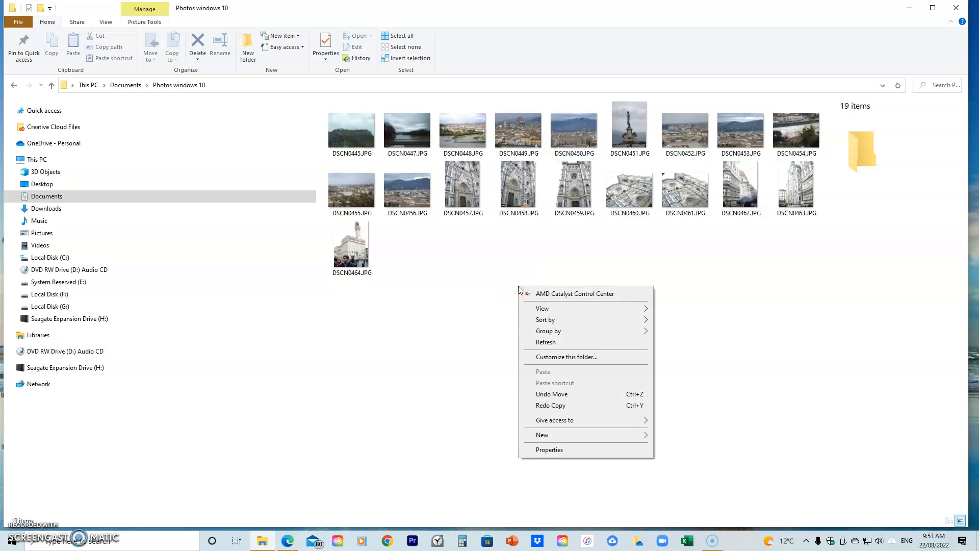
mouse_move(556, 437)
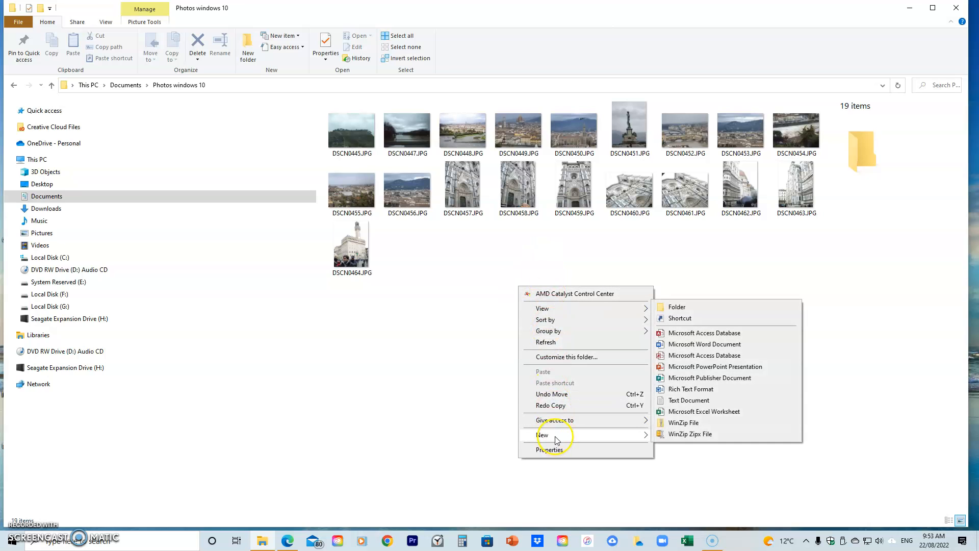
click(684, 308)
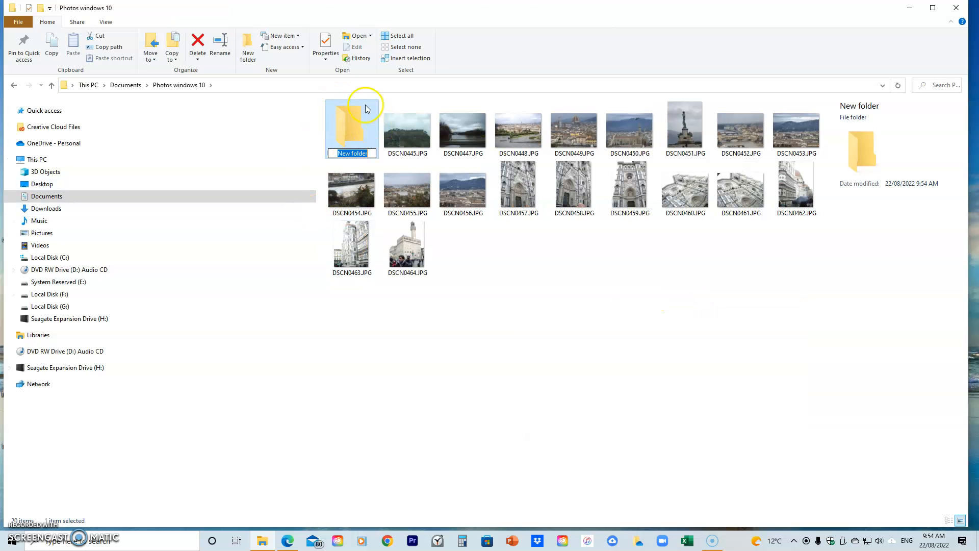
click(461, 330)
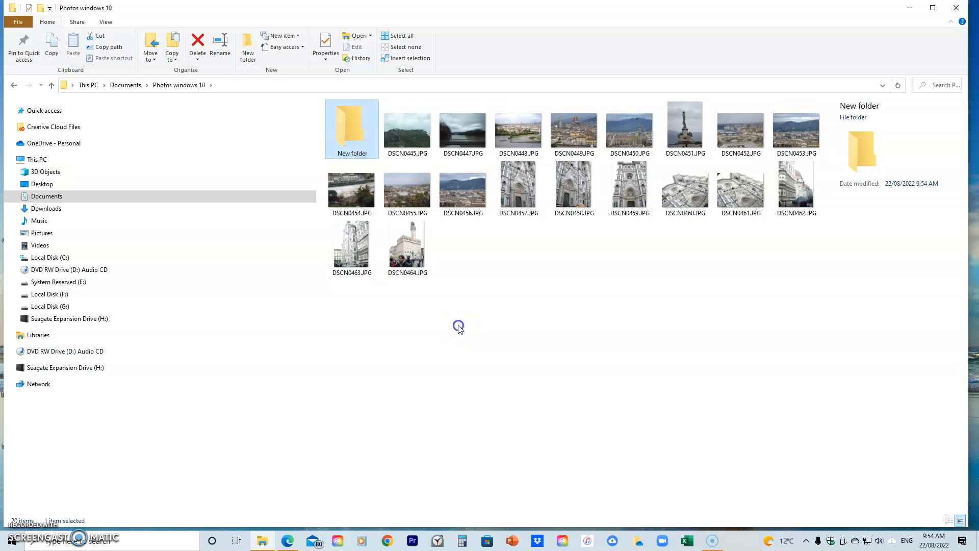
Delete the unnamed new folder, moving it to the Recycle Bin.
click(360, 127)
right_click(349, 126)
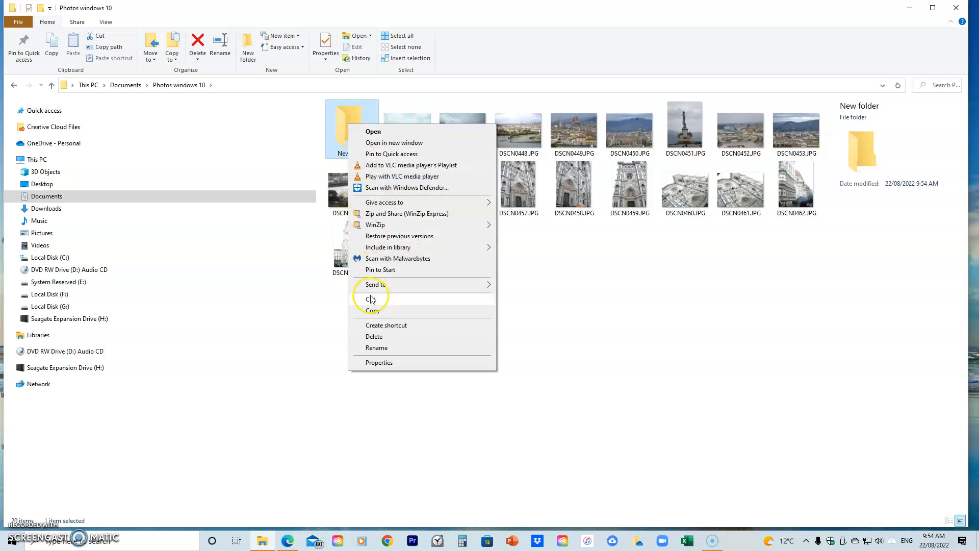
click(382, 338)
click(351, 128)
right_click(352, 131)
click(606, 374)
click(357, 136)
right_click(358, 137)
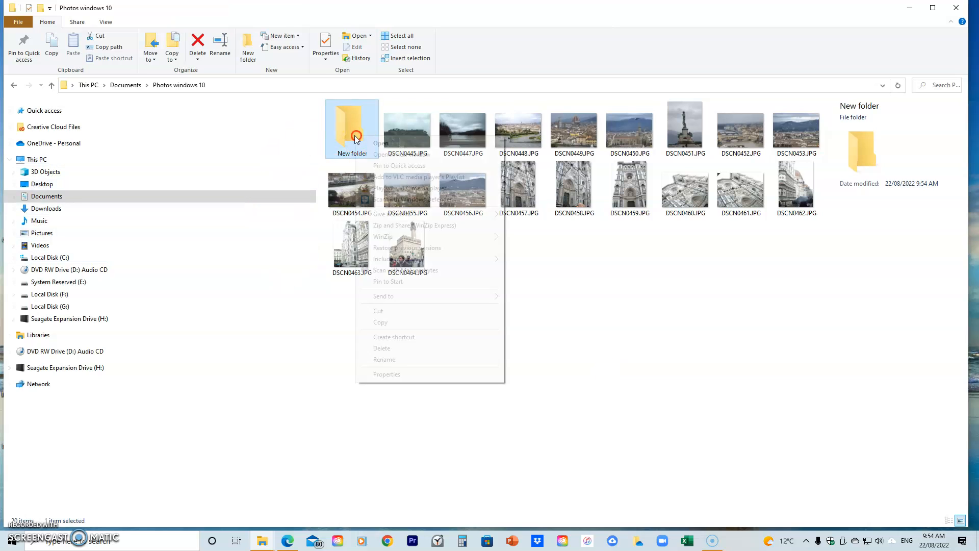
click(384, 349)
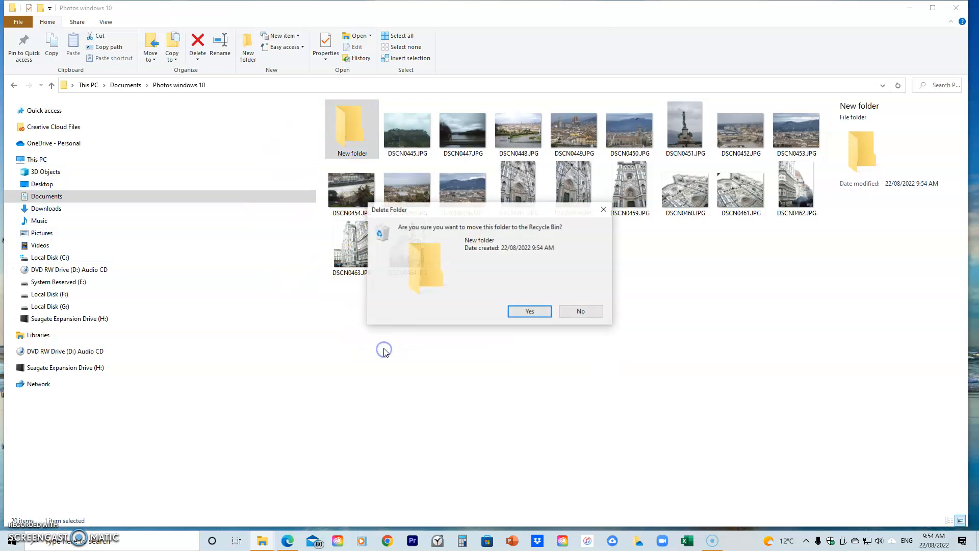
click(524, 311)
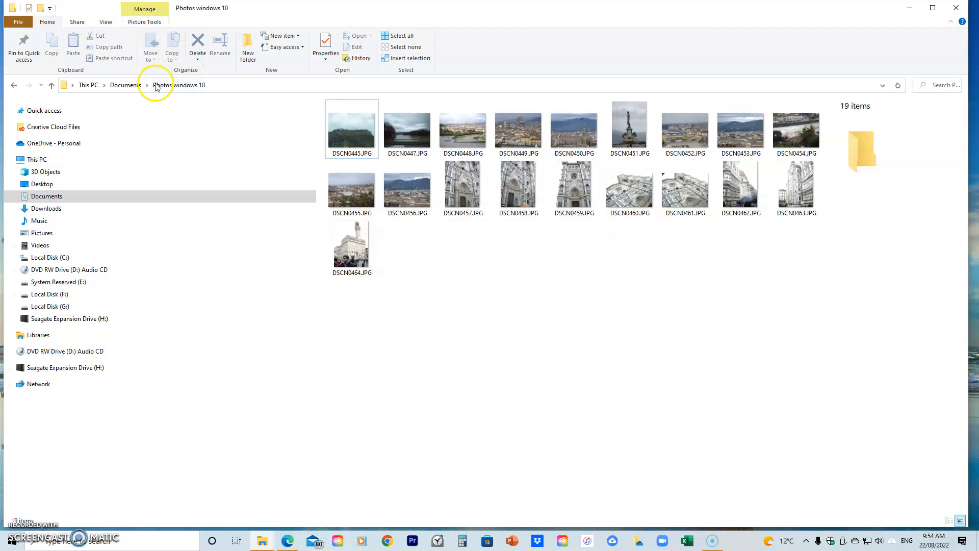
Create a new folder named London in Photos windows 10.
click(47, 24)
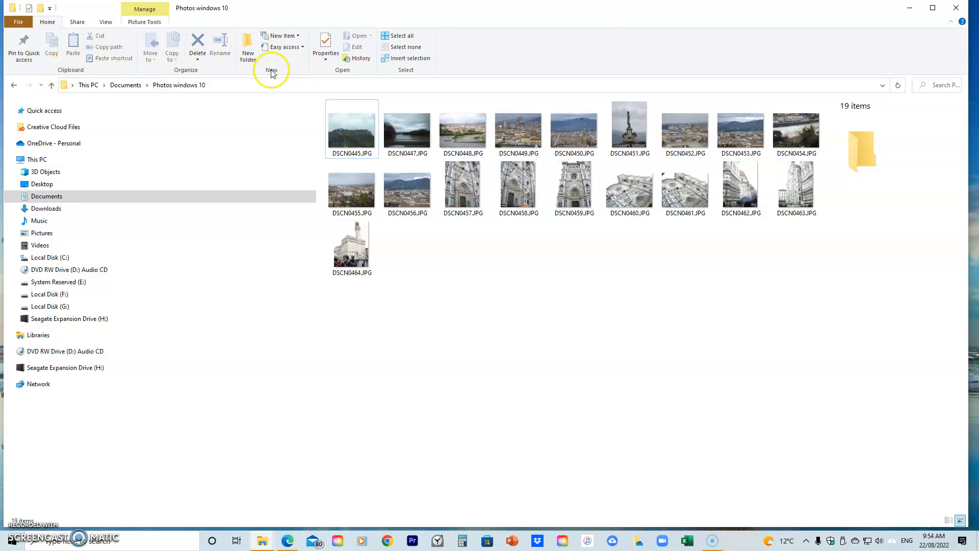
click(249, 46)
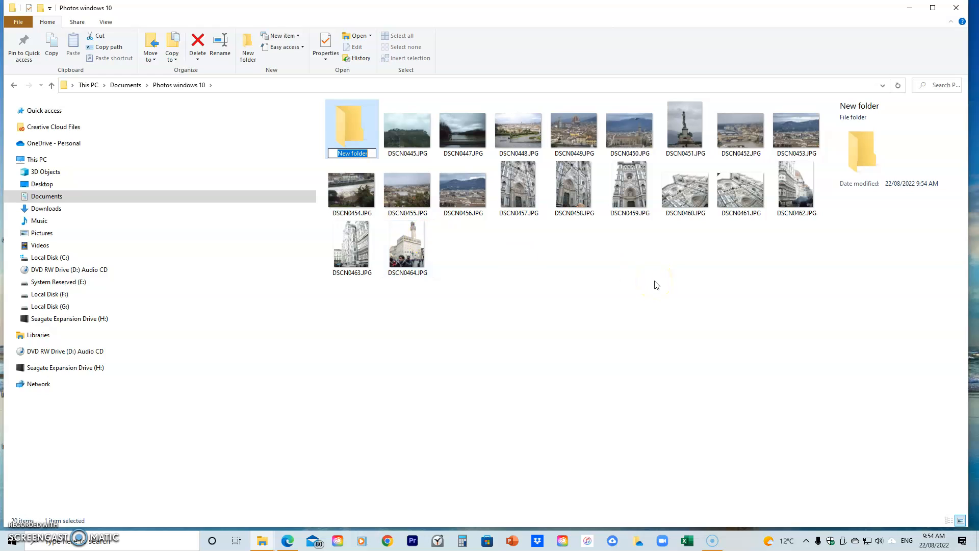
text(London)
key(Return)
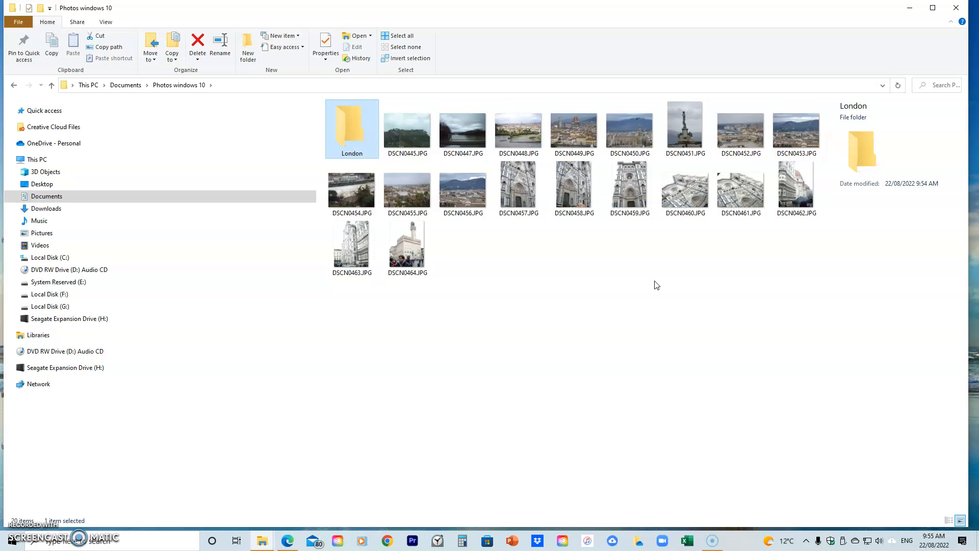
Create a second folder named Paris alongside the London folder.
click(249, 50)
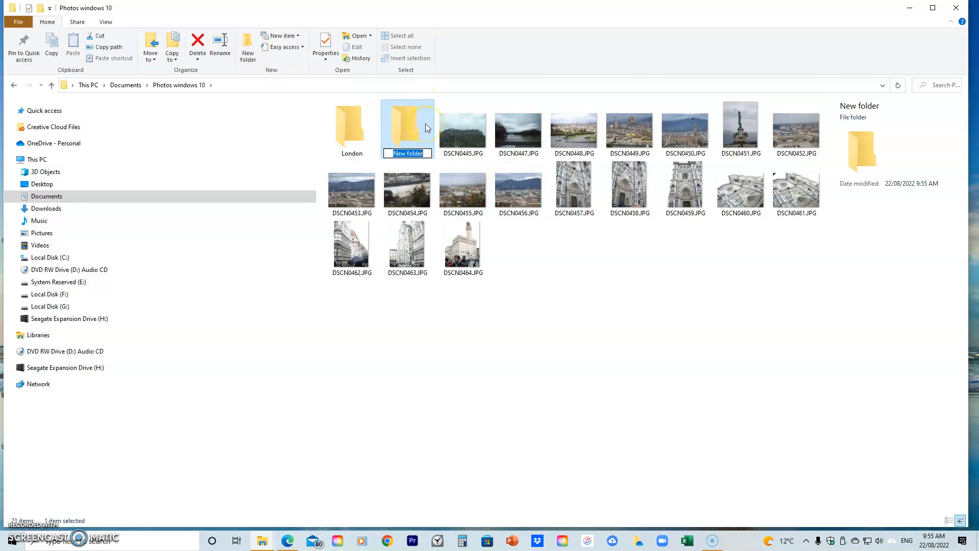
text(Paris)
key(Return)
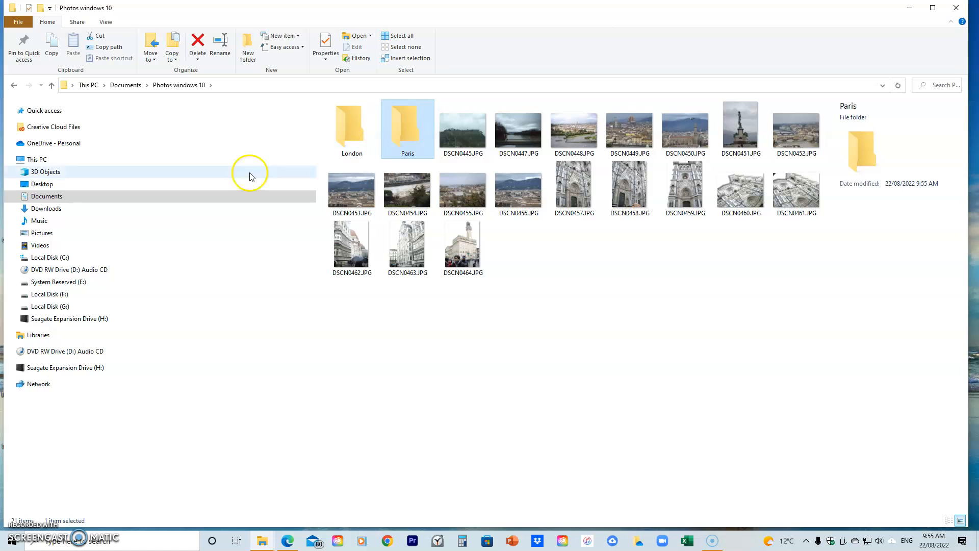
Create a third folder named Melbourne in the same location.
click(250, 51)
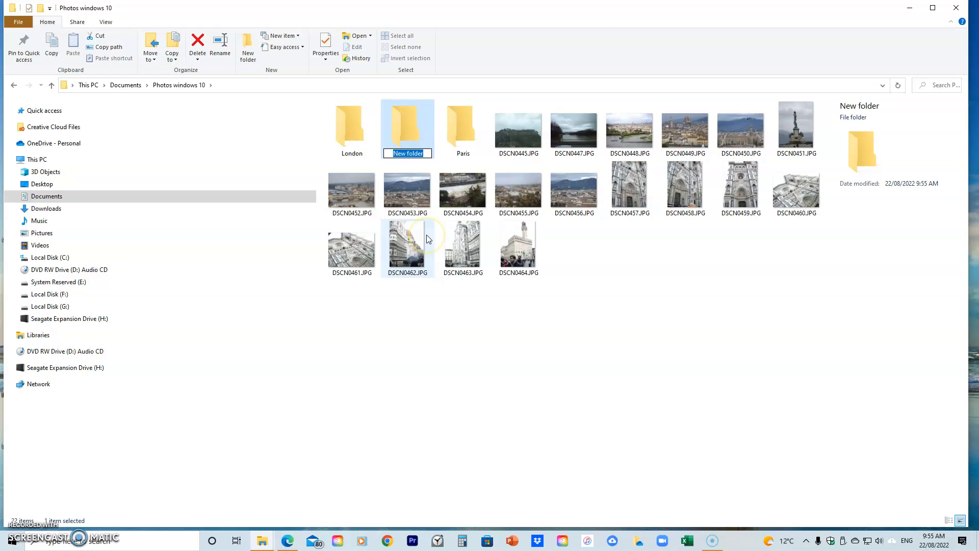
text(Melb)
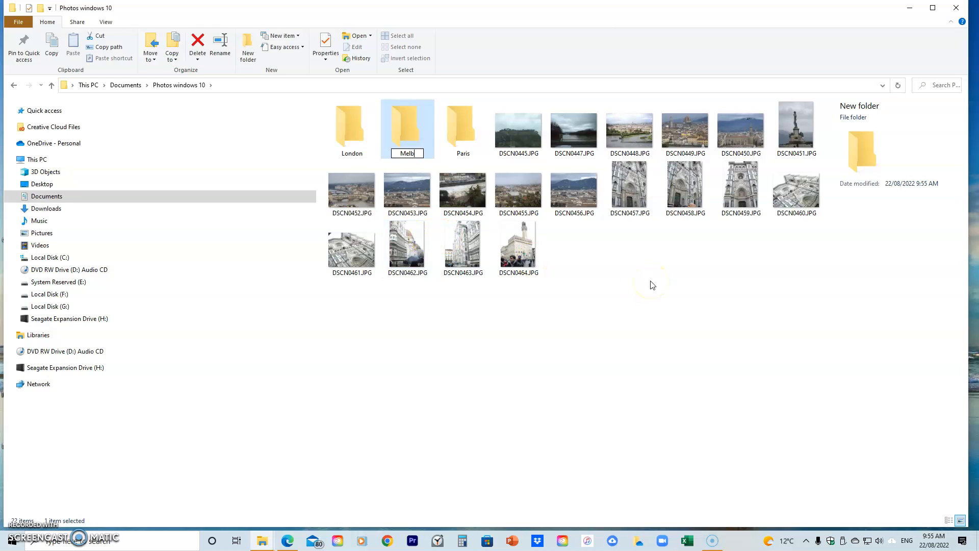
text(ourne)
key(Return)
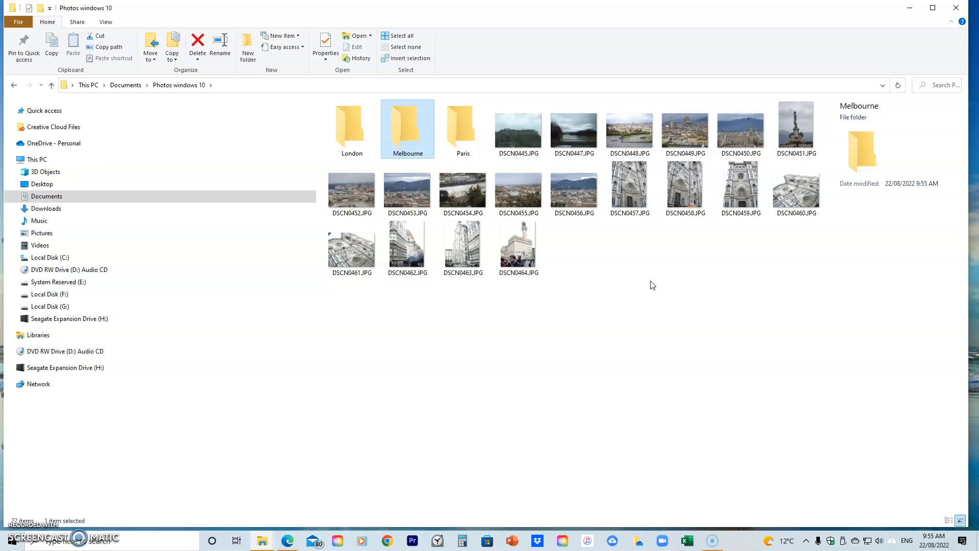
Move the photos DSCN0445, DSCN0448, DSCN0450 and DSCN0452 together into the London folder.
click(516, 126)
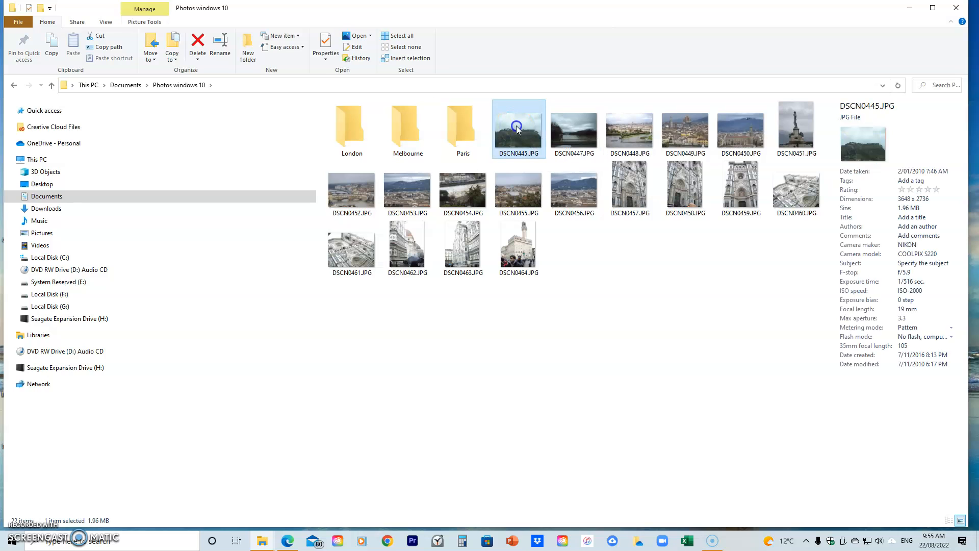
mouse_move(516, 129)
mouse_down()
mouse_move(406, 143)
mouse_move(396, 153)
mouse_move(352, 143)
mouse_move(408, 153)
mouse_move(513, 146)
mouse_up()
click(517, 135)
ctrl+click(631, 138)
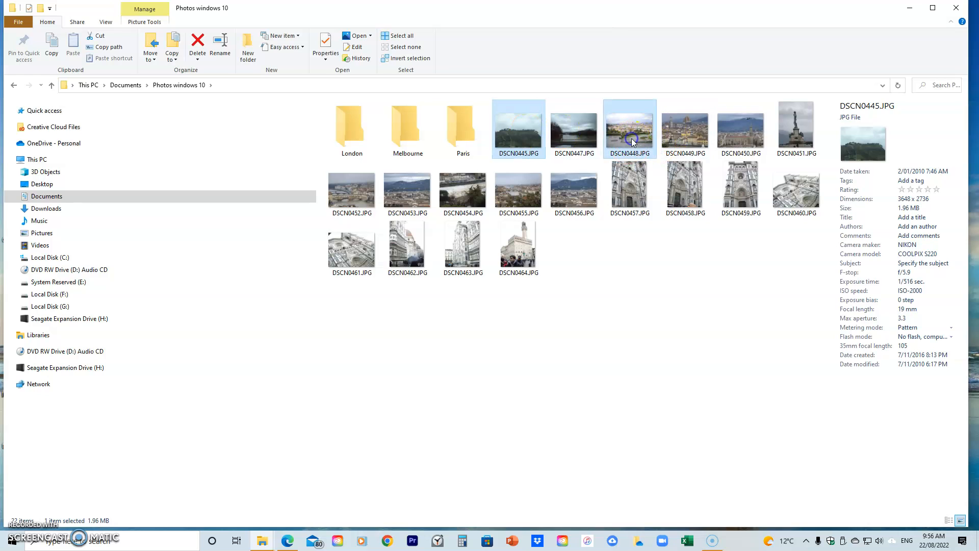
ctrl+click(714, 133)
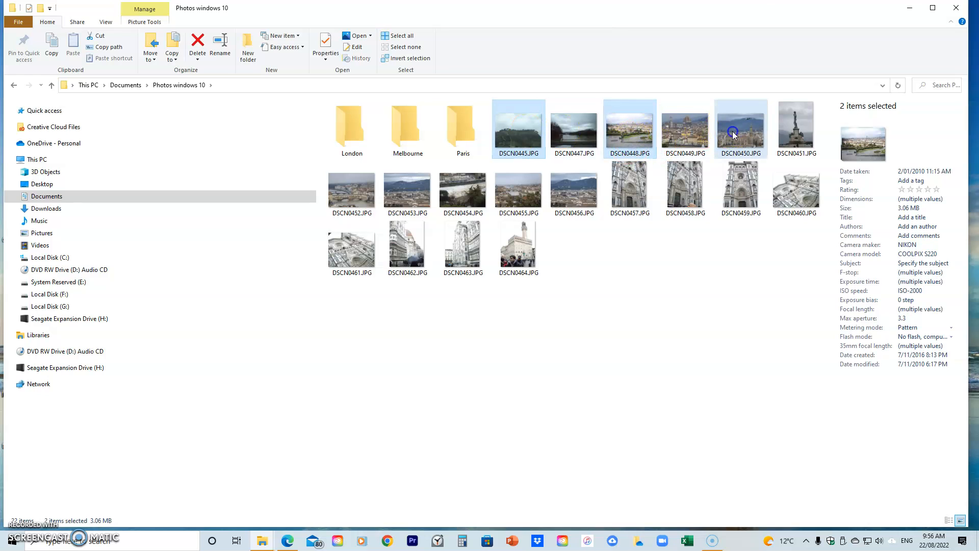
ctrl+click(352, 200)
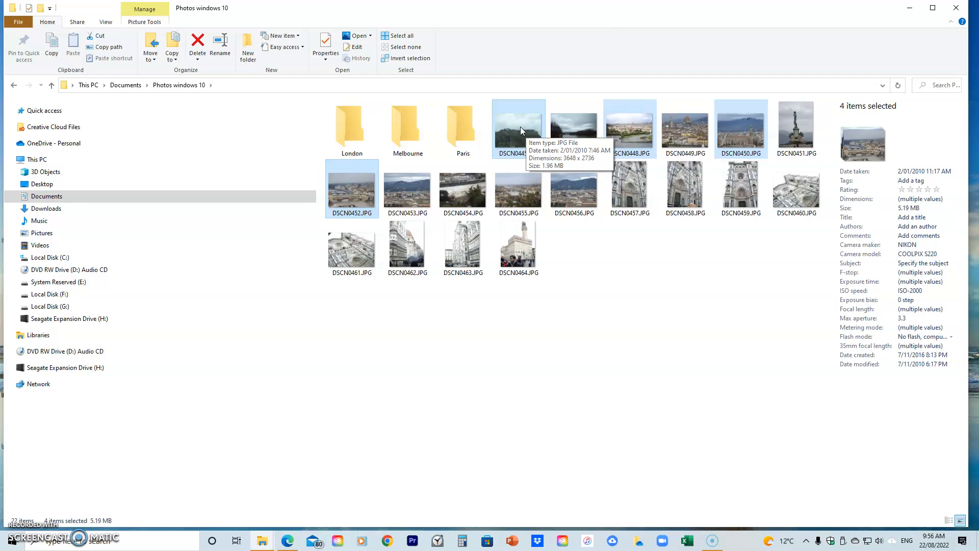
drag(521, 127, 357, 139)
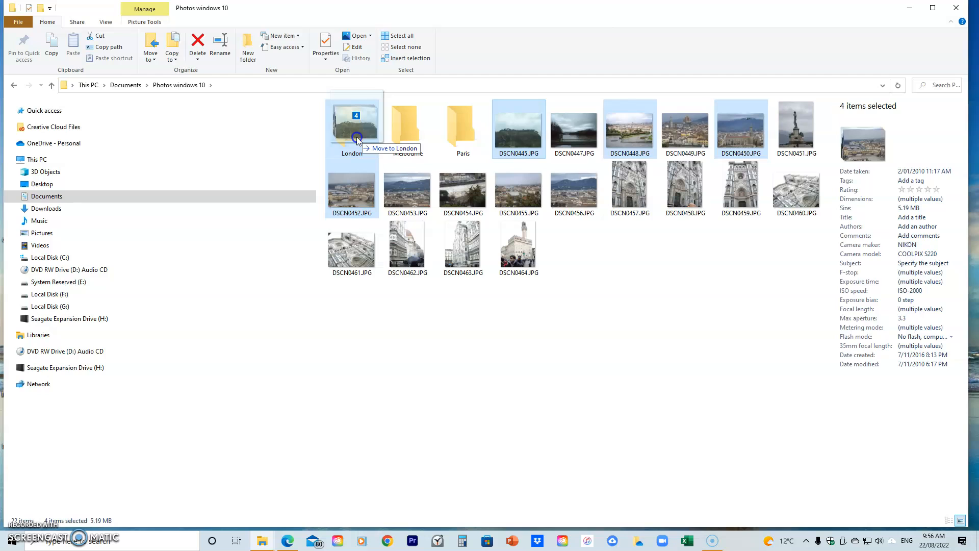
mouse_move(357, 137)
mouse_down()
mouse_move(405, 133)
mouse_move(356, 134)
mouse_up()
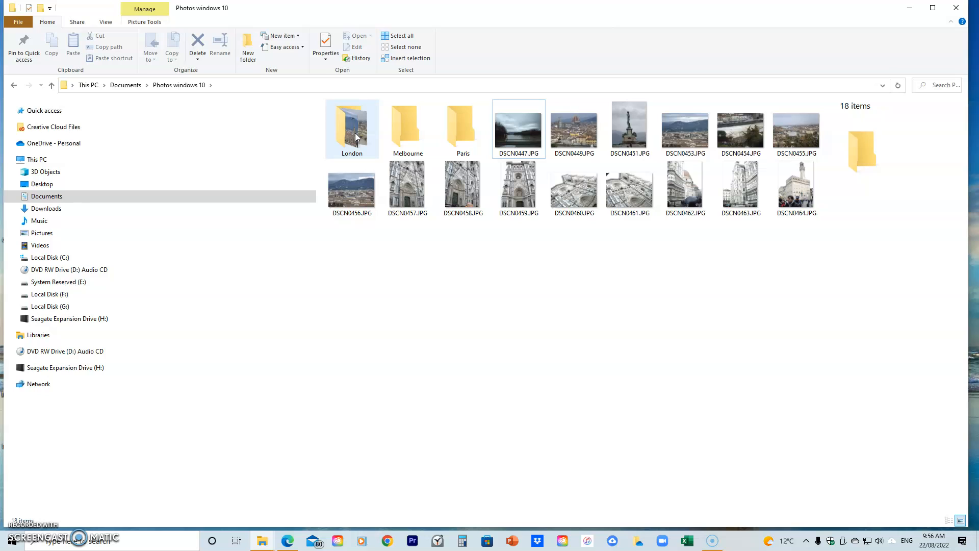
Move the six consecutive photos from DSCN0447 through DSCN0455 into the Melbourne folder.
click(524, 136)
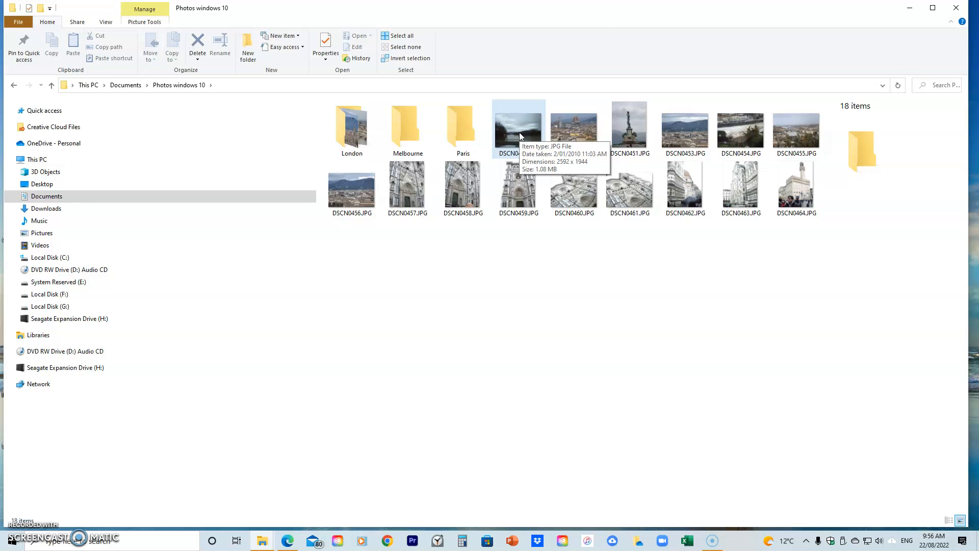
click(518, 133)
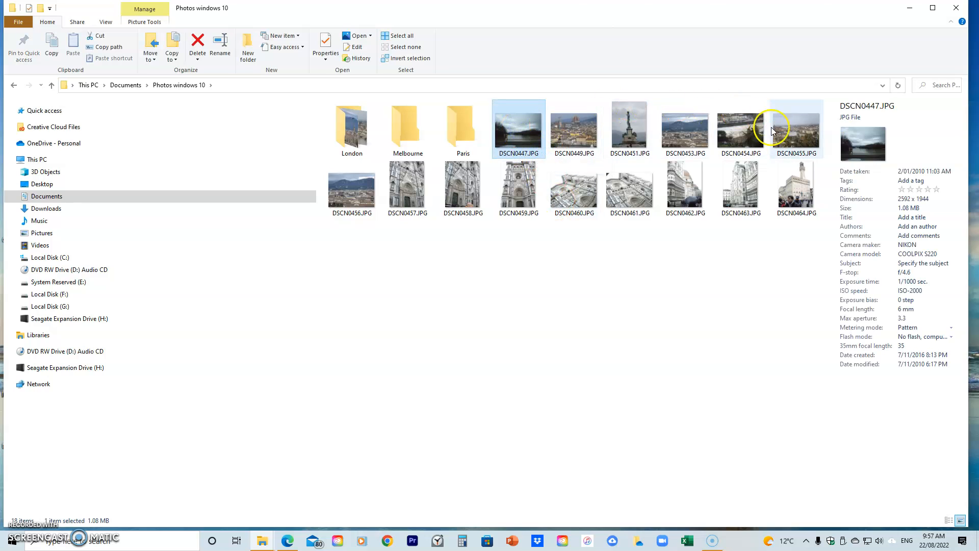
mouse_move(786, 128)
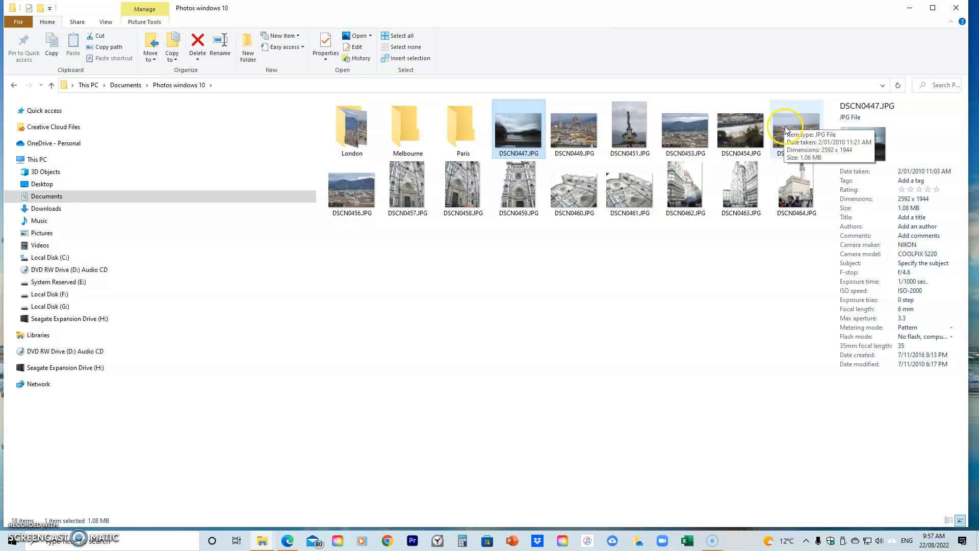
shift+click(785, 128)
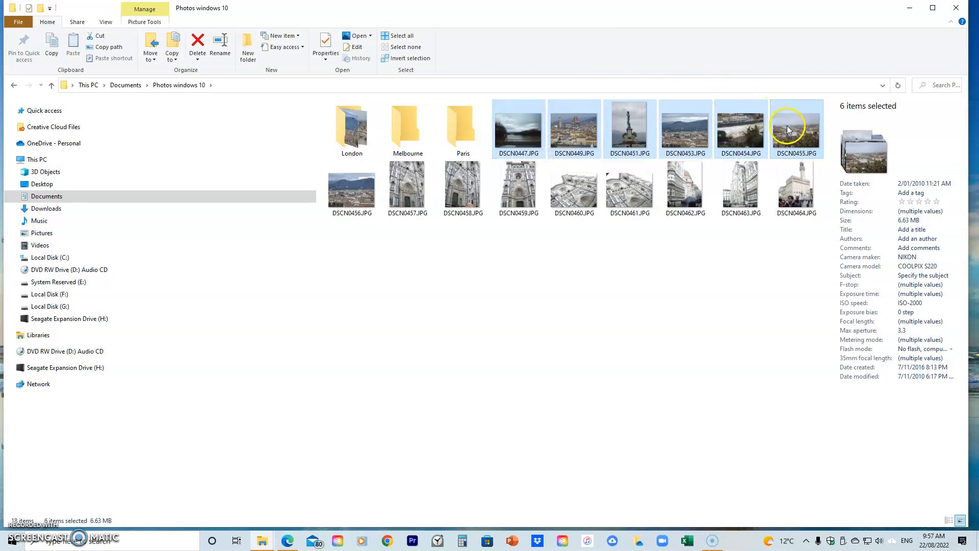
drag(519, 127, 409, 138)
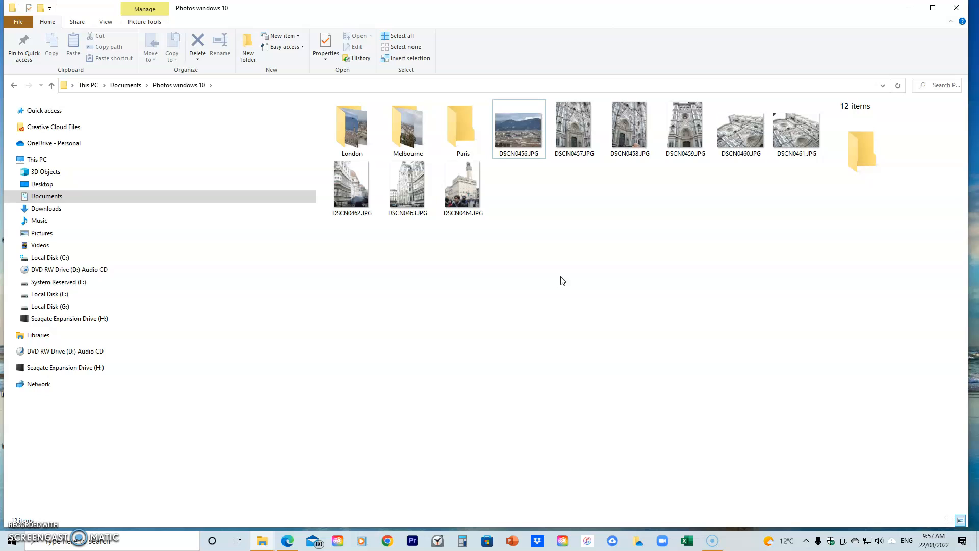
click(526, 133)
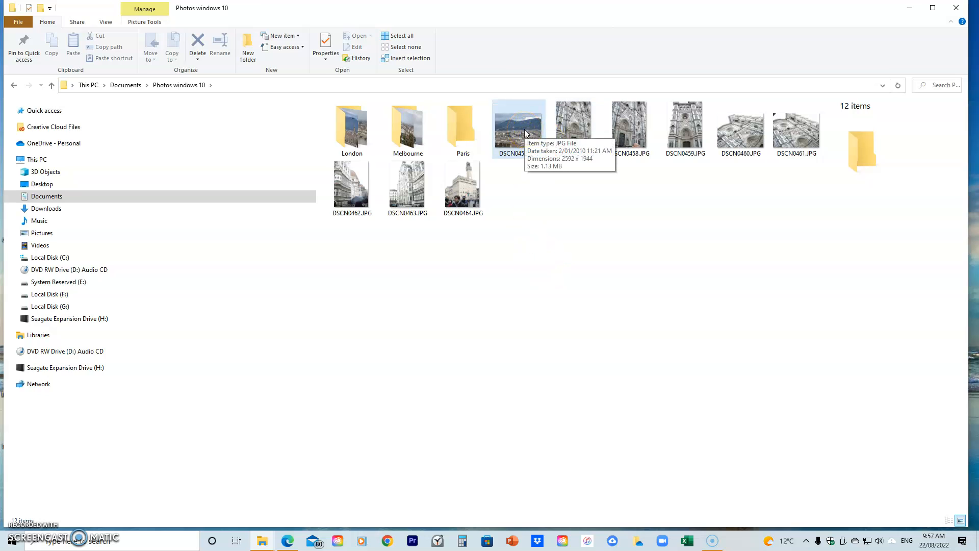
ctrl+click(573, 127)
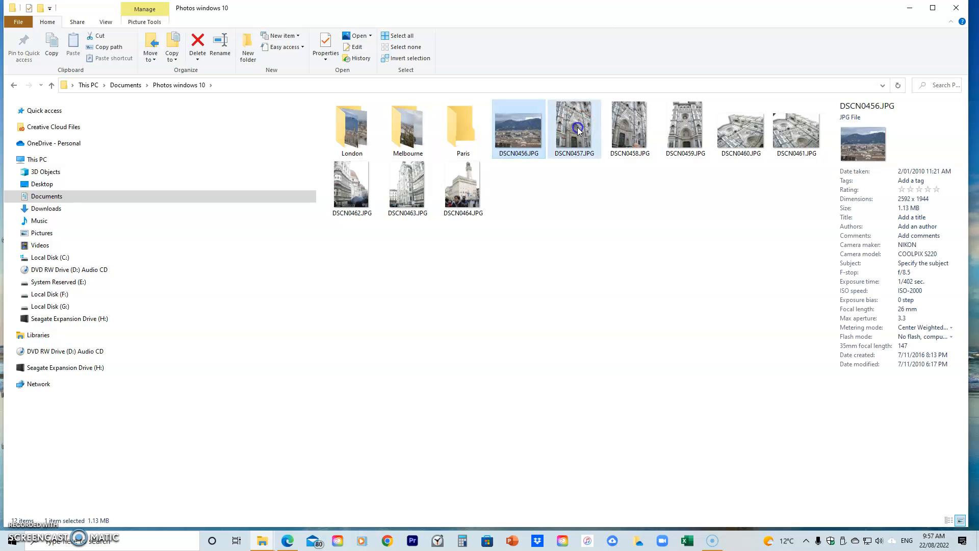
ctrl+click(633, 130)
ctrl+click(683, 129)
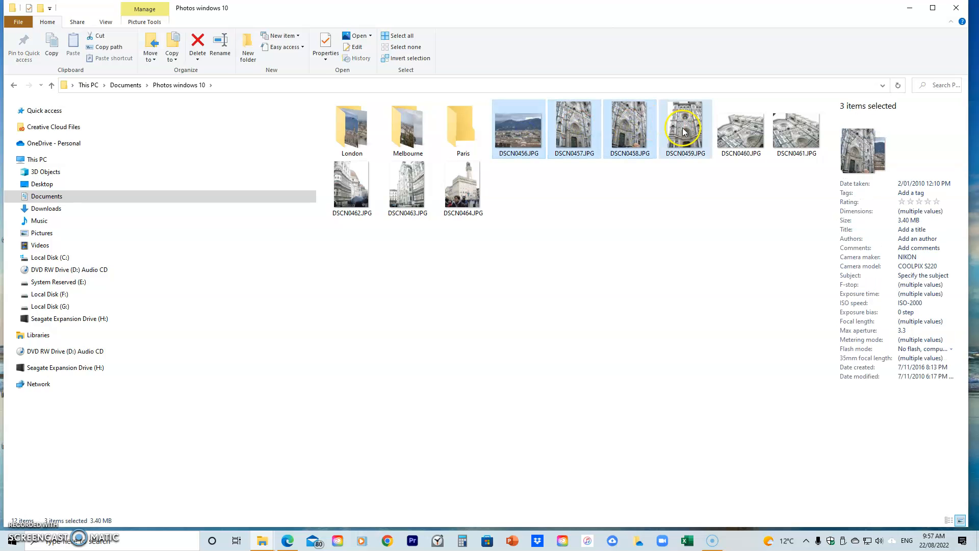
ctrl+click(724, 128)
ctrl+click(790, 127)
ctrl+click(463, 184)
ctrl+click(409, 183)
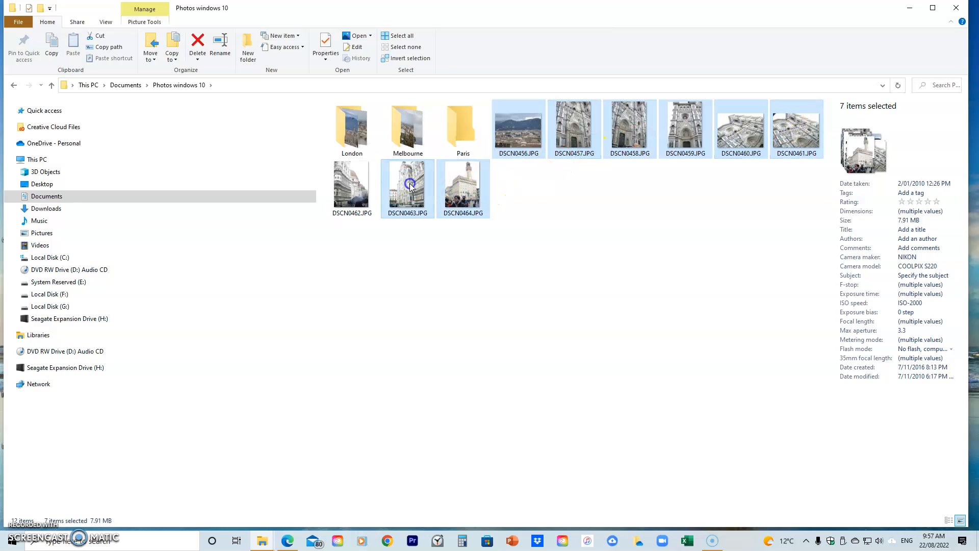
ctrl+click(351, 192)
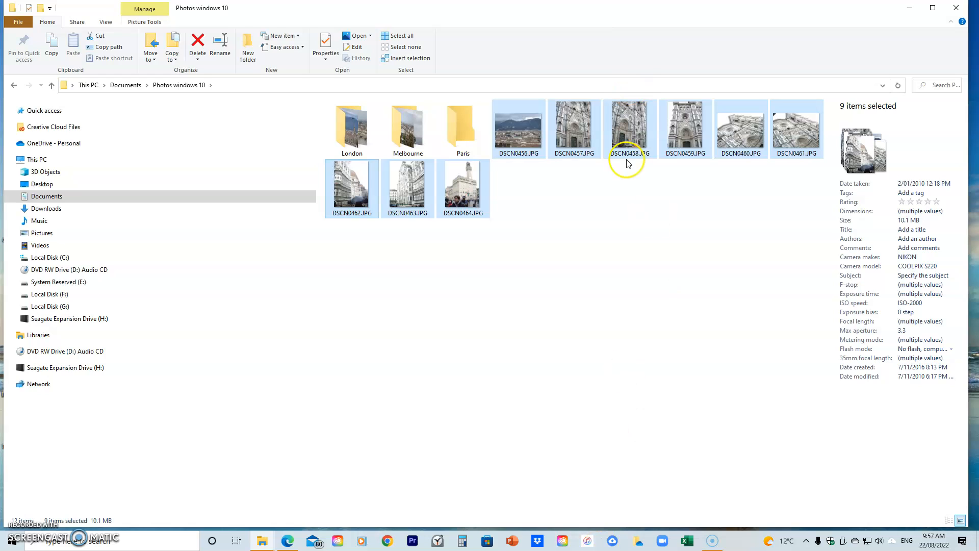
click(643, 317)
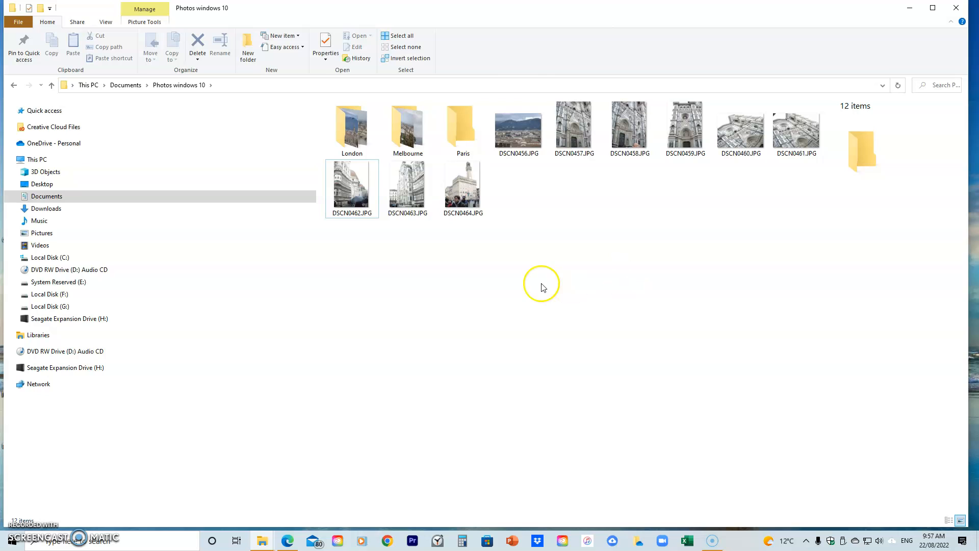
Move all the remaining photos, DSCN0456 through DSCN0464, into the Paris folder.
mouse_move(520, 133)
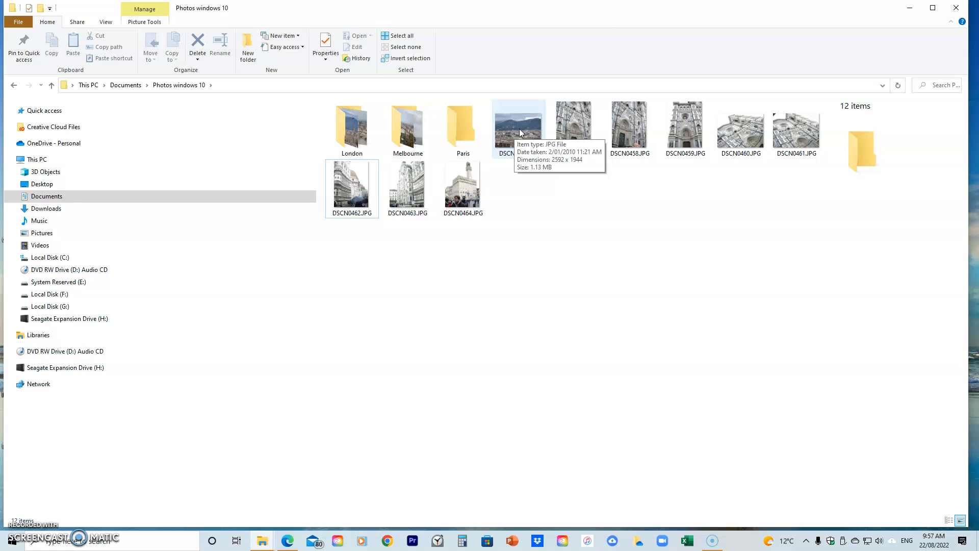
click(521, 132)
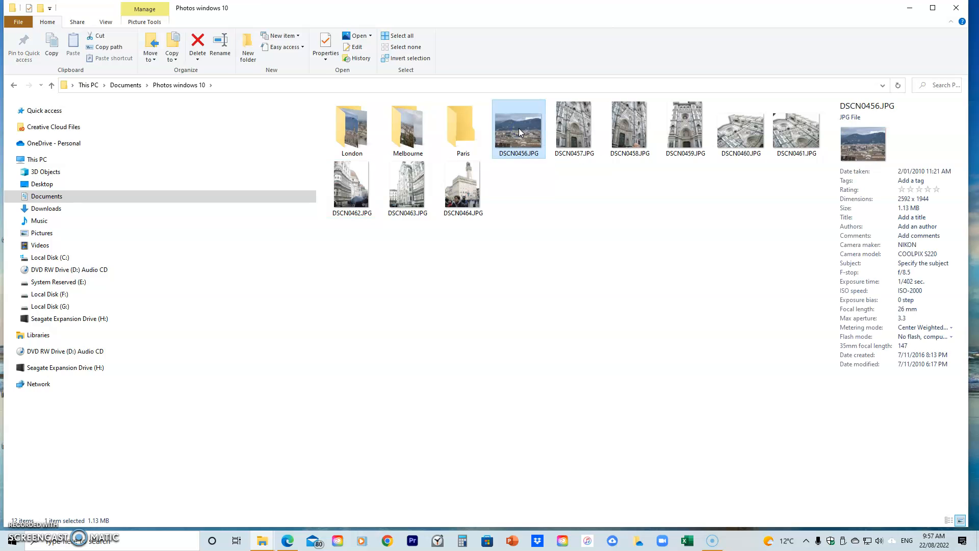
mouse_move(474, 194)
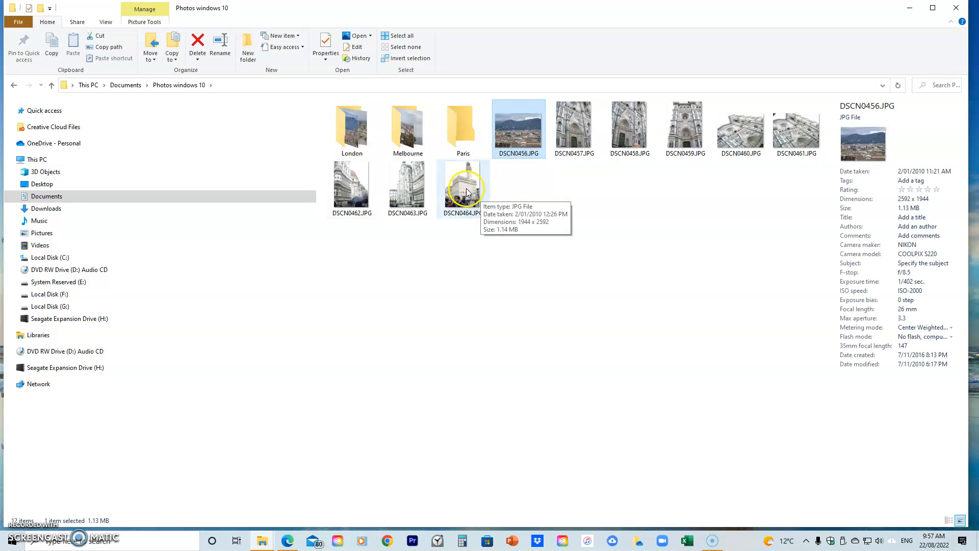
shift+click(465, 192)
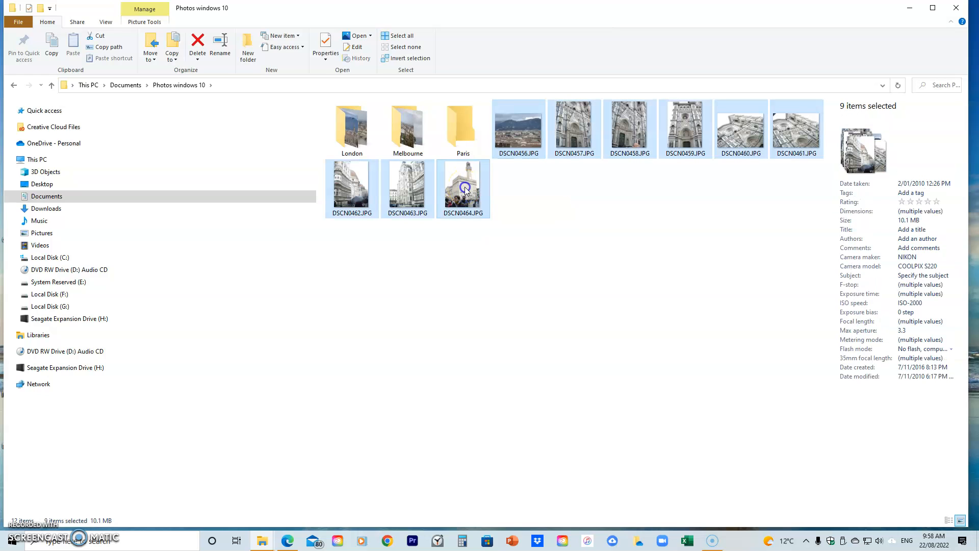
drag(525, 134, 467, 136)
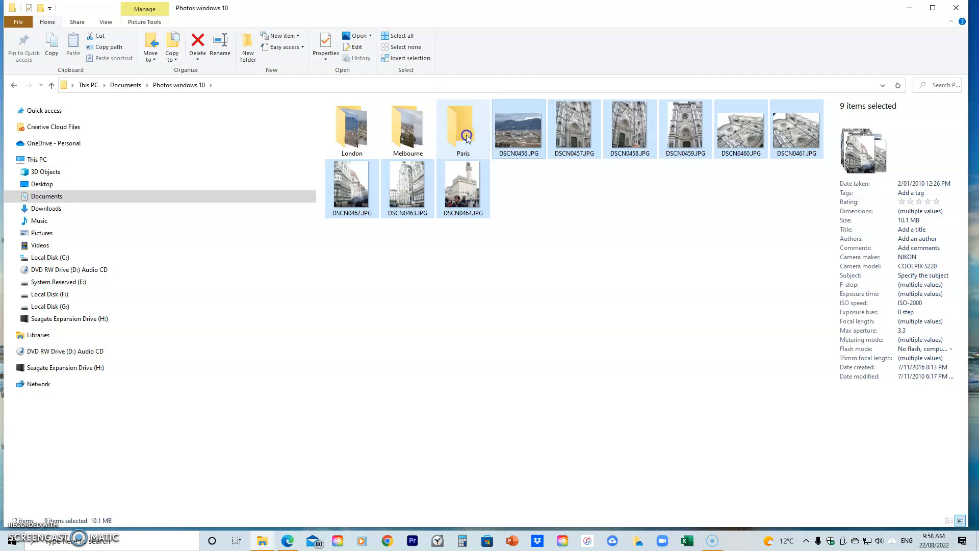